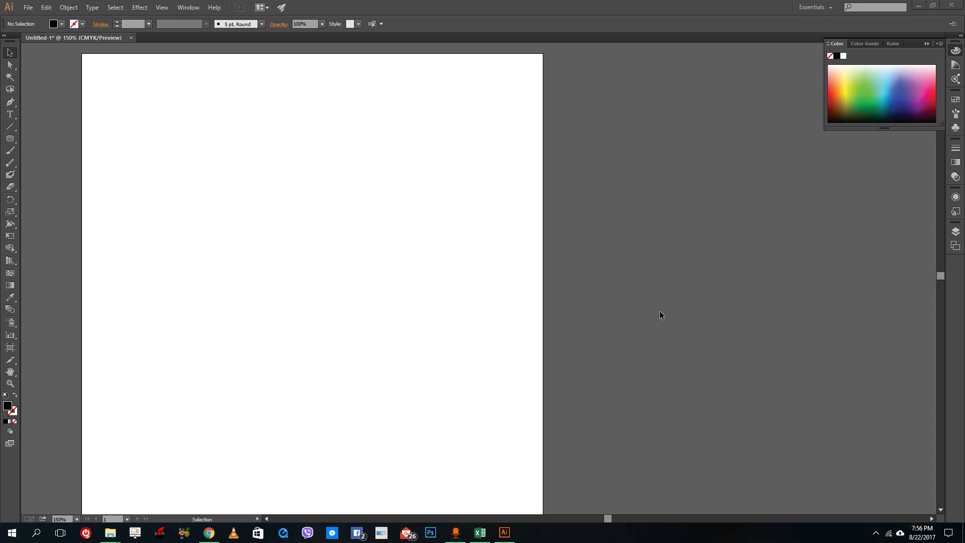
Draw a black circle with the Ellipse tool, plus two extra ellipses lower down
{"action": "mouse_move", "coordinate": [10, 139]}
{"action": "left_mouse_down"}
{"action": "mouse_move", "coordinate": [55, 142]}
{"action": "mouse_move", "coordinate": [47, 171]}
{"action": "mouse_move", "coordinate": [50, 160]}
{"action": "left_mouse_up"}
{"action": "left_click_drag", "start_coordinate": [206, 134], "coordinate": [310, 235]}
{"action": "left_click_drag", "start_coordinate": [235, 301], "coordinate": [323, 402]}
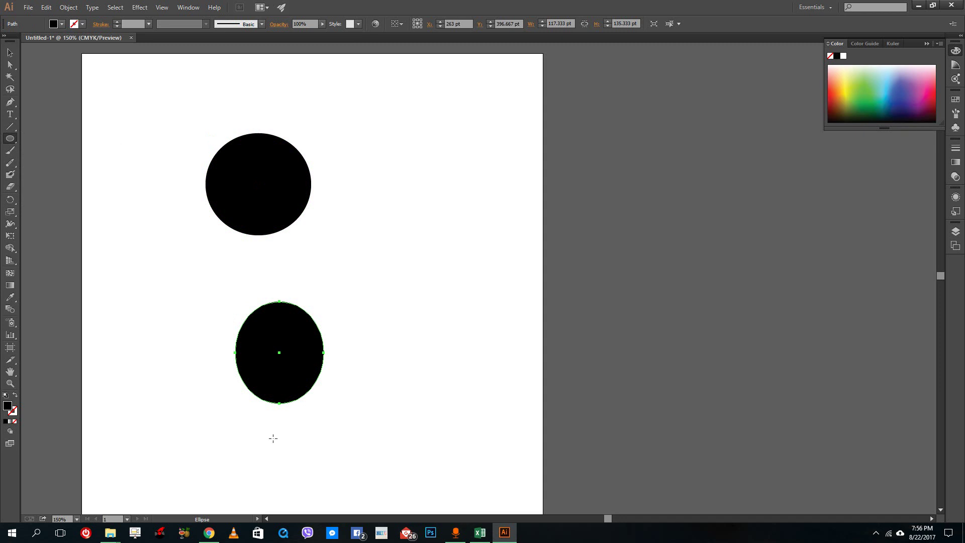
{"action": "scroll", "coordinate": [273, 437], "scroll_direction": "down", "scroll_amount": 1}
{"action": "scroll", "coordinate": [272, 435], "scroll_direction": "down", "scroll_amount": 2}
{"action": "left_click_drag", "start_coordinate": [226, 386], "coordinate": [328, 484]}
Delete the two extra ellipses, keeping only the top circle
{"action": "left_click", "coordinate": [10, 52]}
{"action": "left_click", "coordinate": [294, 299]}
{"action": "key", "text": "Delete"}
{"action": "left_click", "coordinate": [291, 390]}
{"action": "key", "text": "Delete"}
Copy the circle and paste three copies, placed middle, bottom and upper right
{"action": "left_click", "coordinate": [254, 122]}
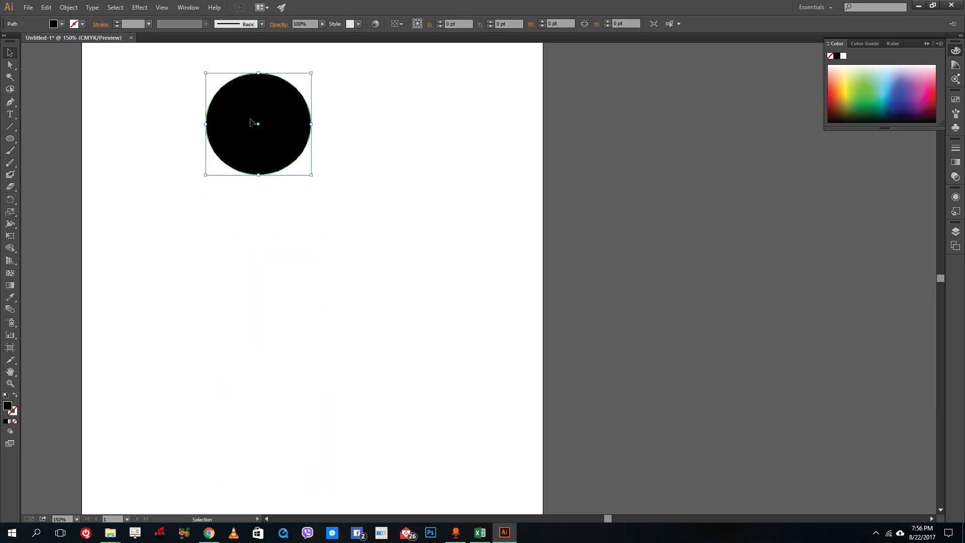
{"action": "key", "text": "a"}
{"action": "key", "text": "v"}
{"action": "key", "text": "ctrl+c"}
{"action": "key", "text": "ctrl+v"}
{"action": "left_click_drag", "start_coordinate": [513, 294], "coordinate": [344, 283]}
{"action": "key", "text": "ctrl+v"}
{"action": "left_click_drag", "start_coordinate": [469, 272], "coordinate": [433, 388]}
{"action": "key", "text": "ctrl+v"}
{"action": "left_click_drag", "start_coordinate": [481, 264], "coordinate": [439, 177]}
Marquee-select all four circles
{"action": "left_click", "coordinate": [487, 290]}
{"action": "scroll", "coordinate": [454, 294], "scroll_direction": "up", "scroll_amount": 3}
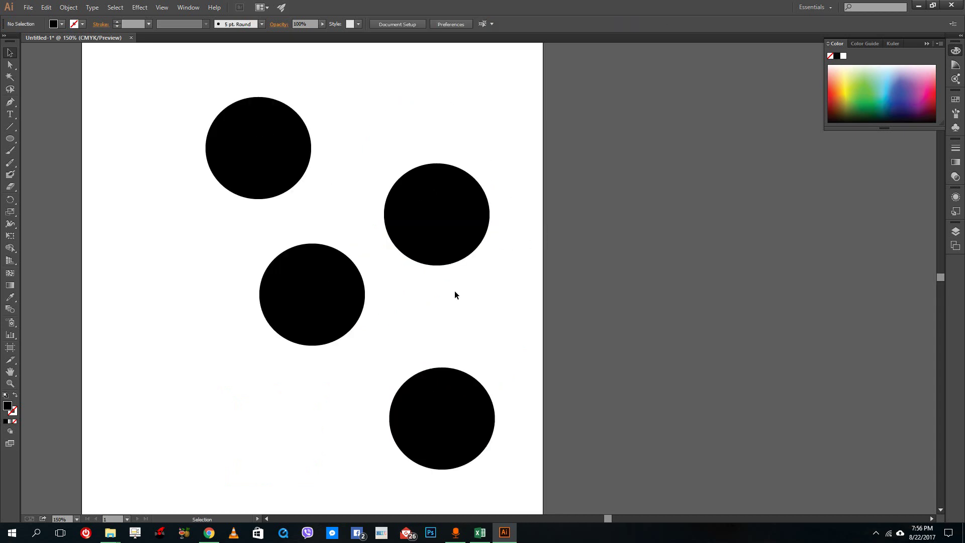
{"action": "left_click_drag", "start_coordinate": [171, 95], "coordinate": [597, 423]}
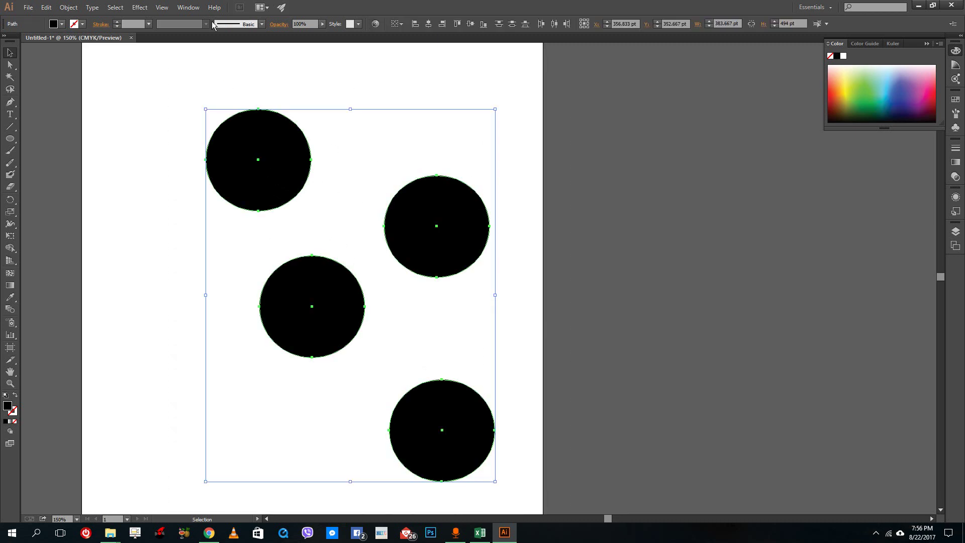
Open the Align panel from the Window menu and move it nearer the circles
{"action": "left_click", "coordinate": [188, 8]}
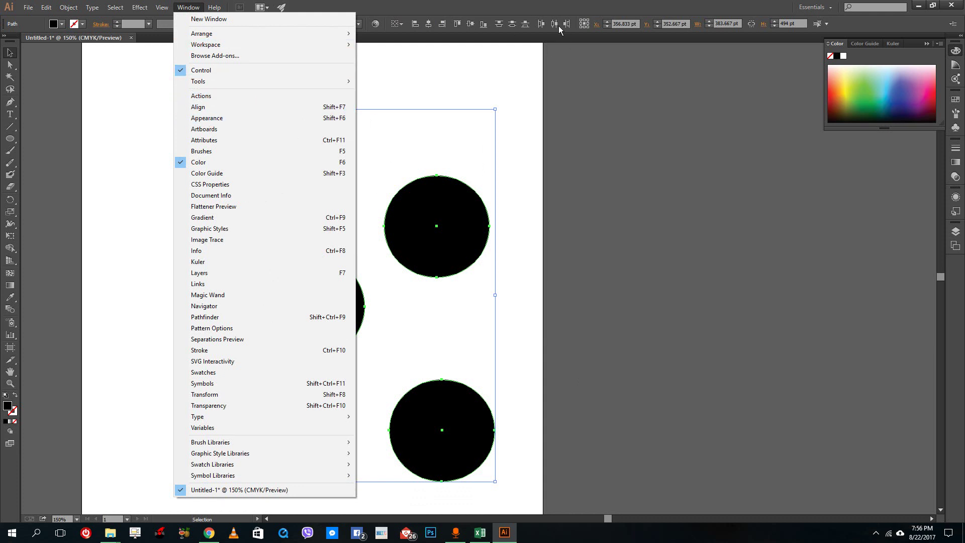
{"action": "left_click", "coordinate": [248, 104]}
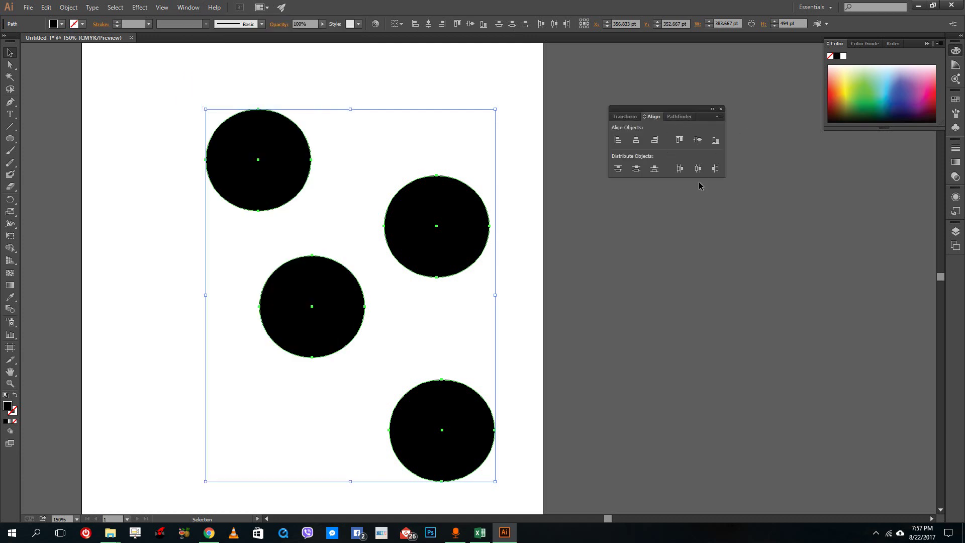
{"action": "left_click_drag", "start_coordinate": [665, 110], "coordinate": [615, 120]}
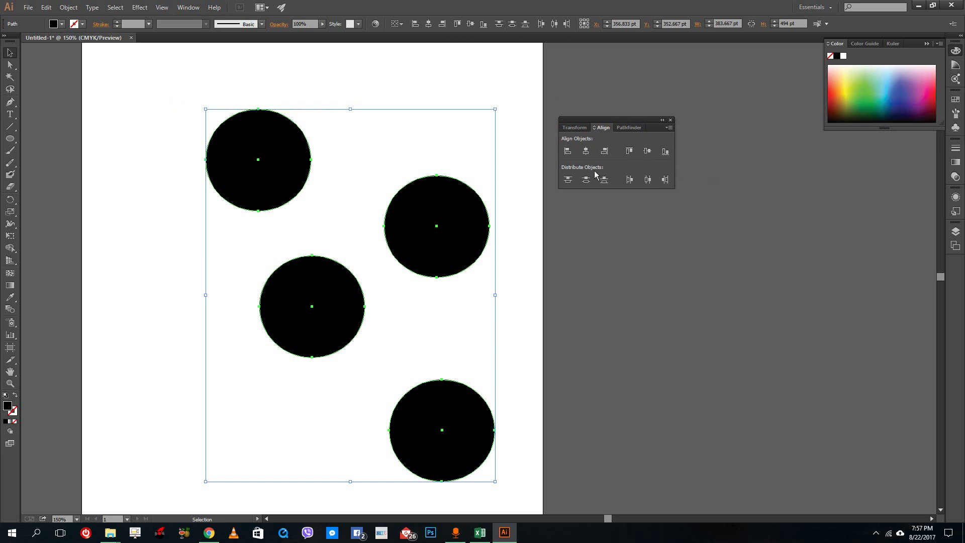
Try left, horizontal centre and right alignment on the circles, undoing each
{"action": "left_click", "coordinate": [568, 152]}
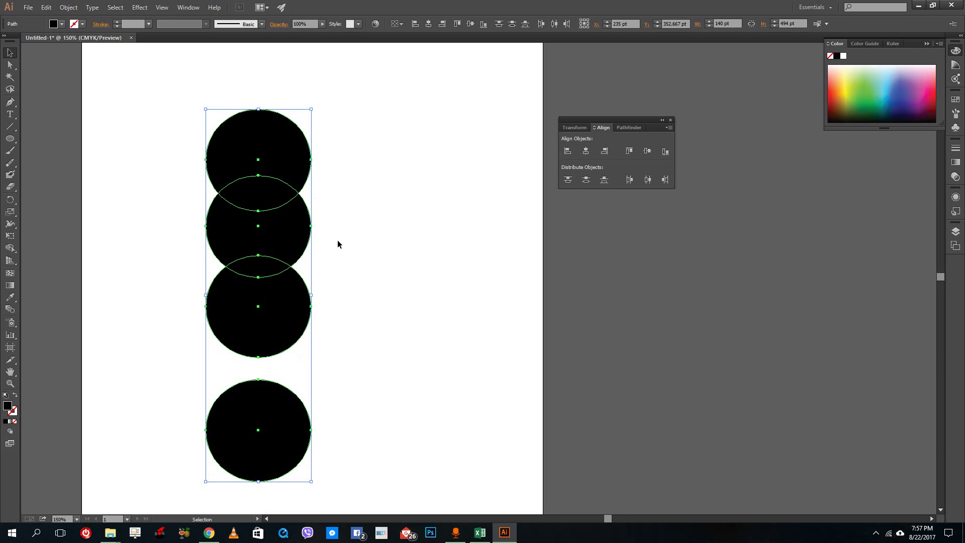
{"action": "key", "text": "ctrl+d"}
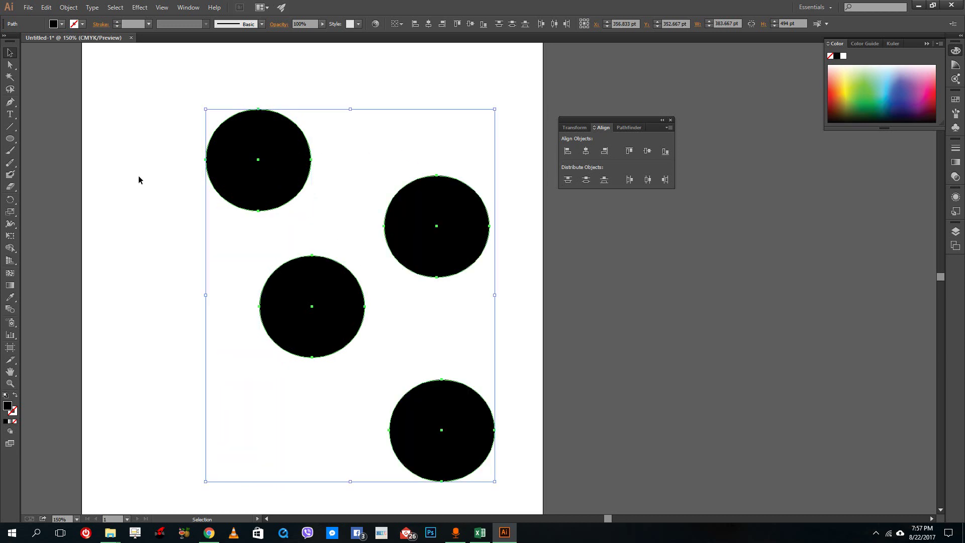
{"action": "left_click", "coordinate": [568, 151]}
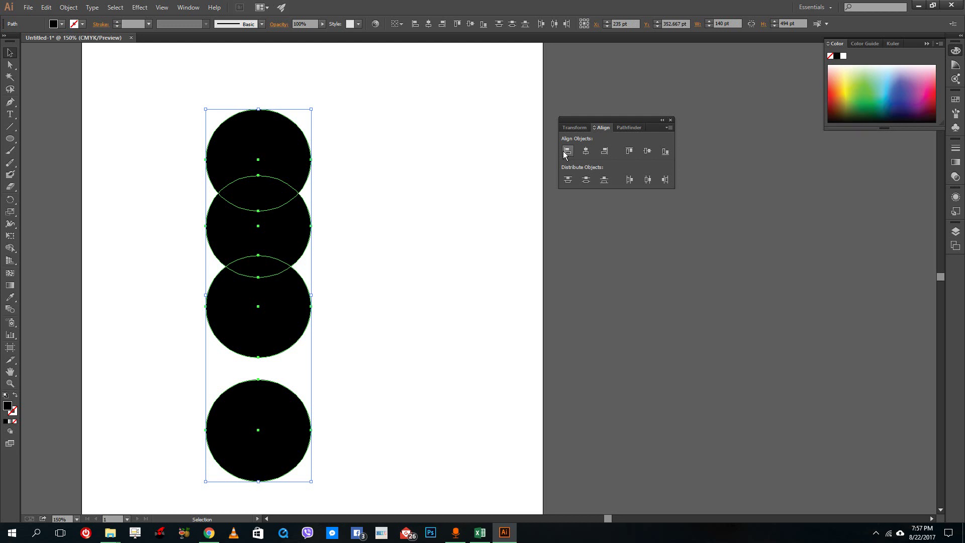
{"action": "key", "text": "ctrl+z"}
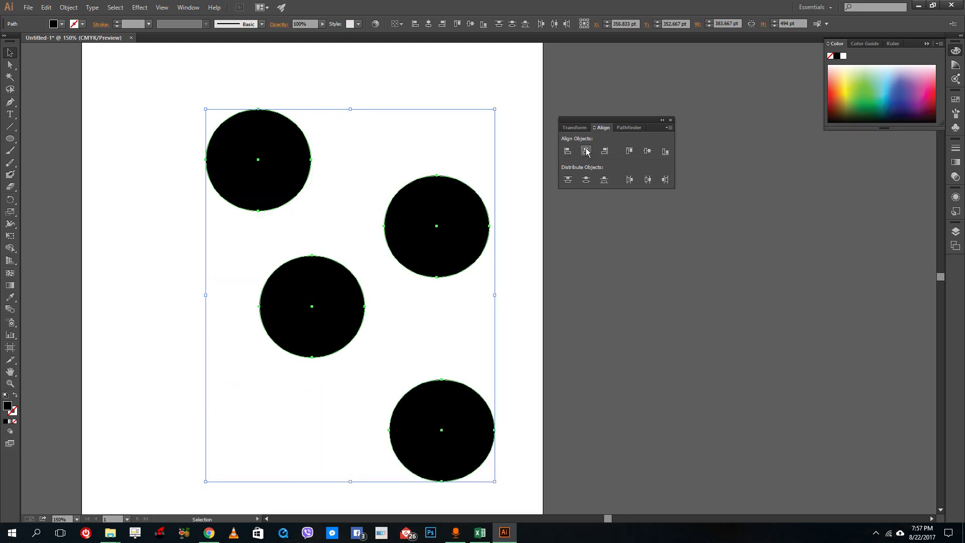
{"action": "left_click", "coordinate": [586, 151]}
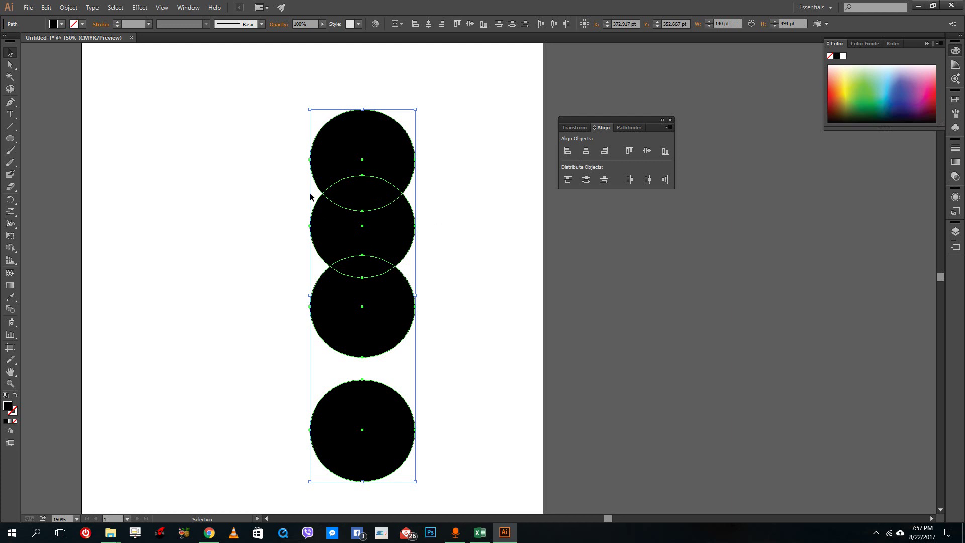
{"action": "key", "text": "ctrl+z"}
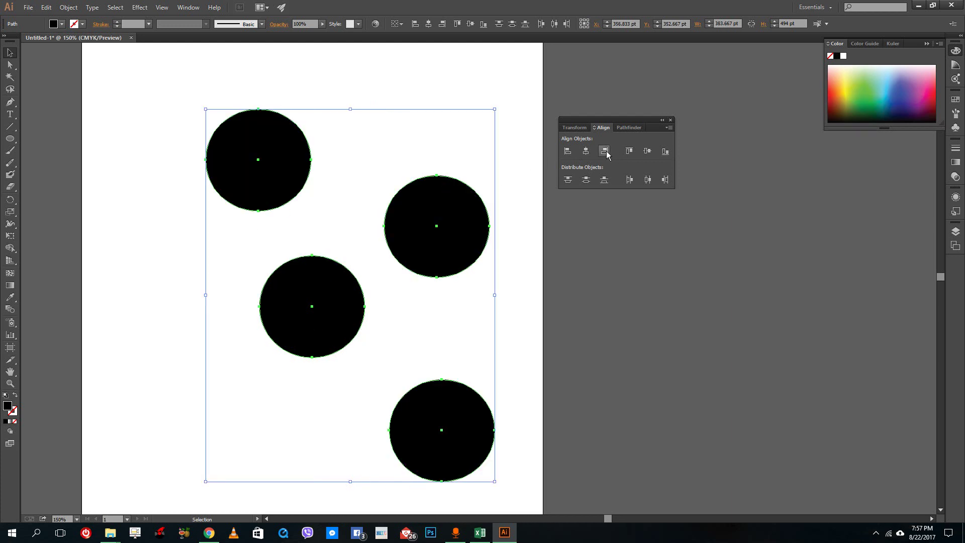
{"action": "left_click", "coordinate": [607, 152]}
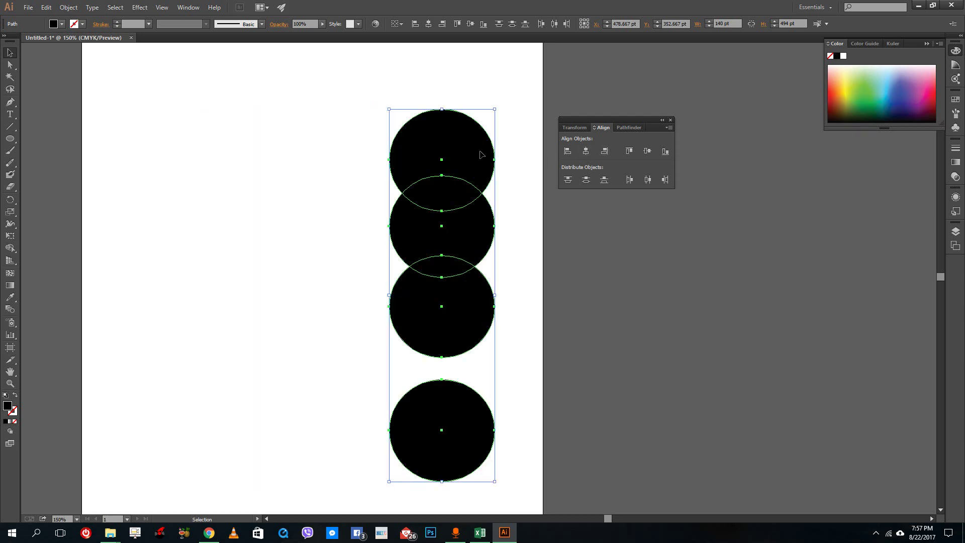
{"action": "key", "text": "ctrl+z"}
Try top, vertical centre and bottom alignment on the circles, undoing each
{"action": "left_click", "coordinate": [630, 152]}
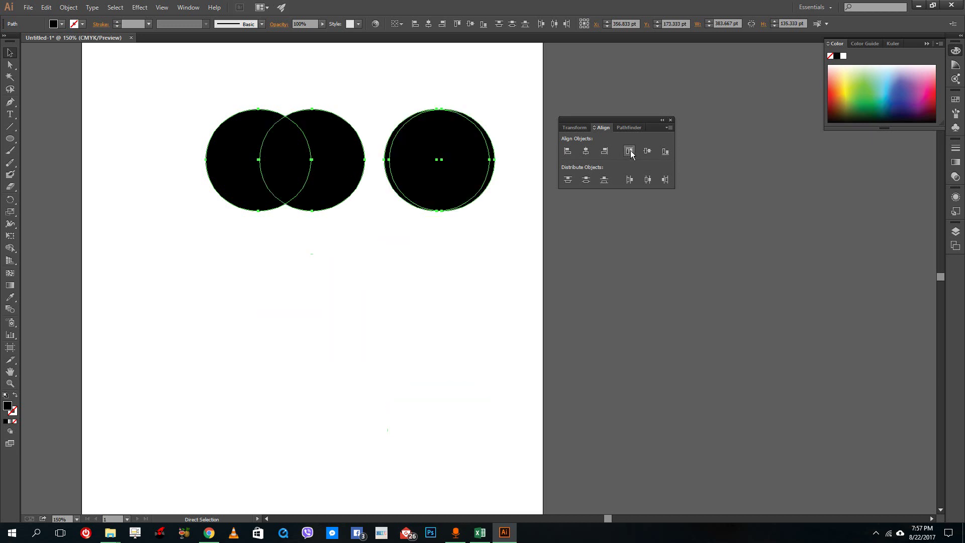
{"action": "key", "text": "v"}
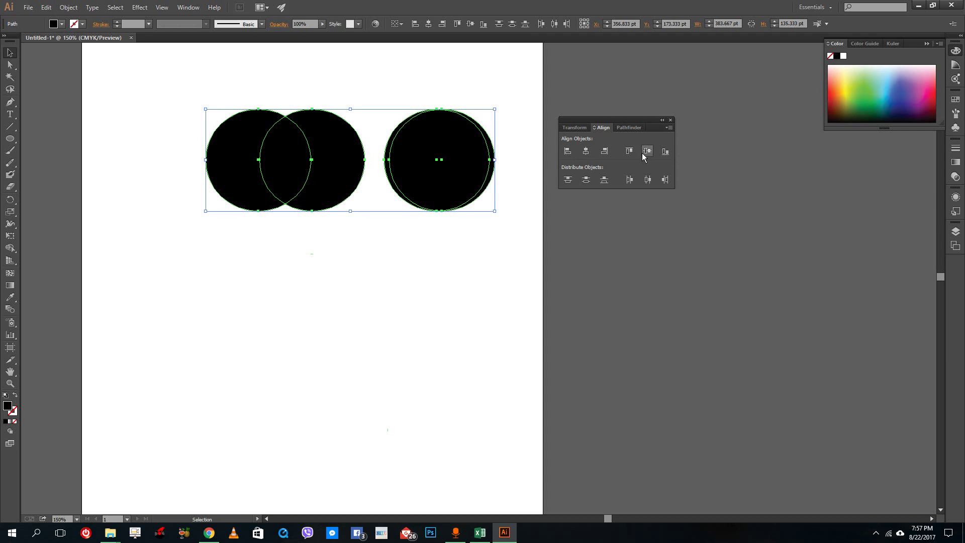
{"action": "key", "text": "ctrl+z"}
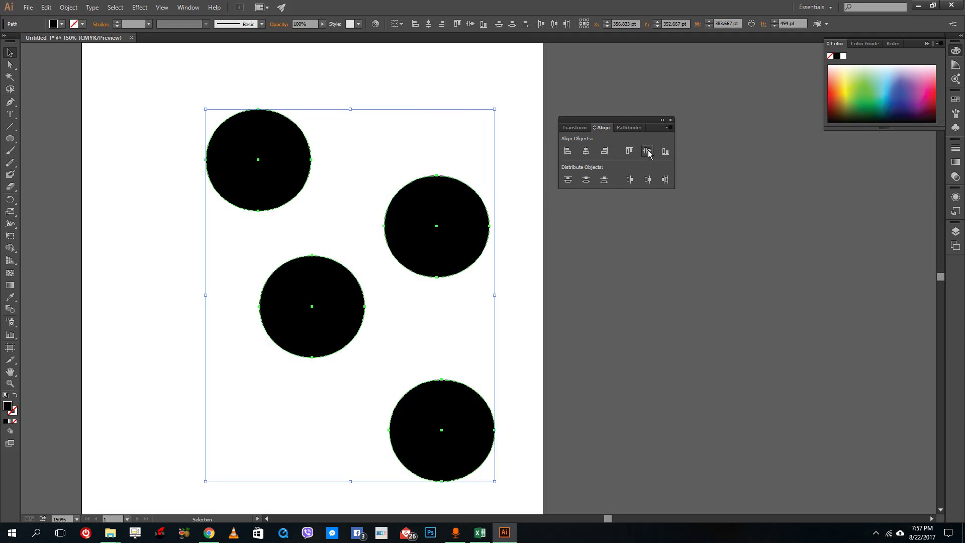
{"action": "left_click", "coordinate": [647, 151]}
{"action": "key", "text": "ctrl+z"}
{"action": "left_click", "coordinate": [666, 151]}
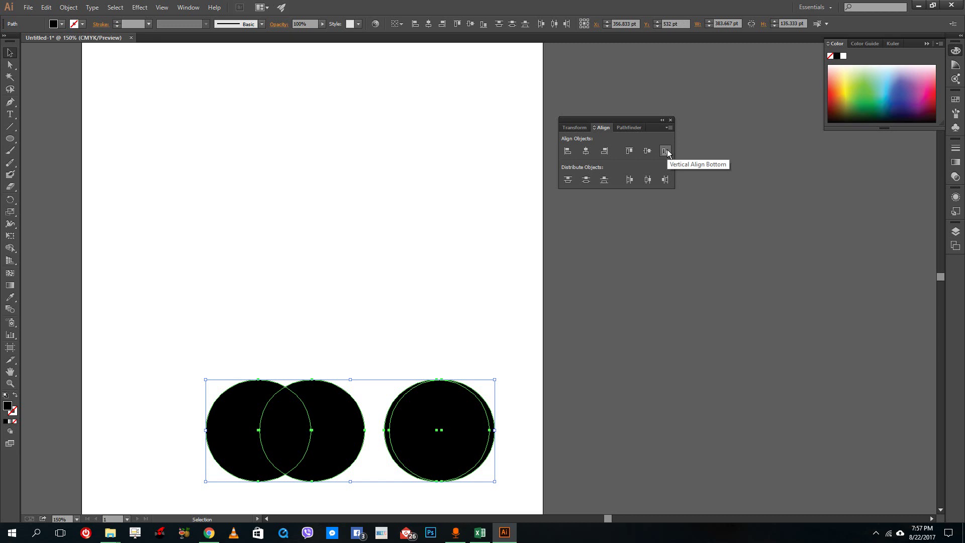
{"action": "key", "text": "ctrl+z"}
Align the circles by their left edges and distribute them evenly from top to bottom
{"action": "left_click", "coordinate": [568, 181]}
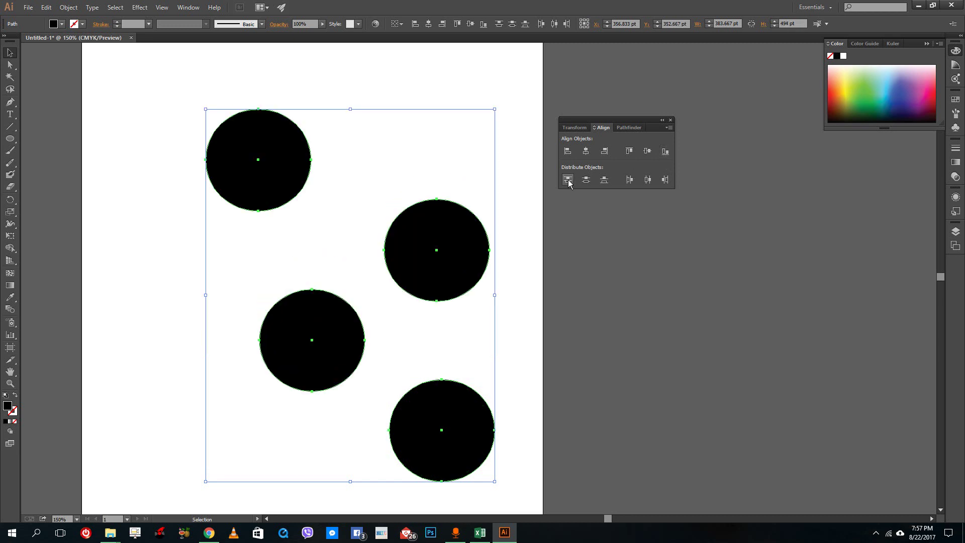
{"action": "key", "text": "ctrl+z"}
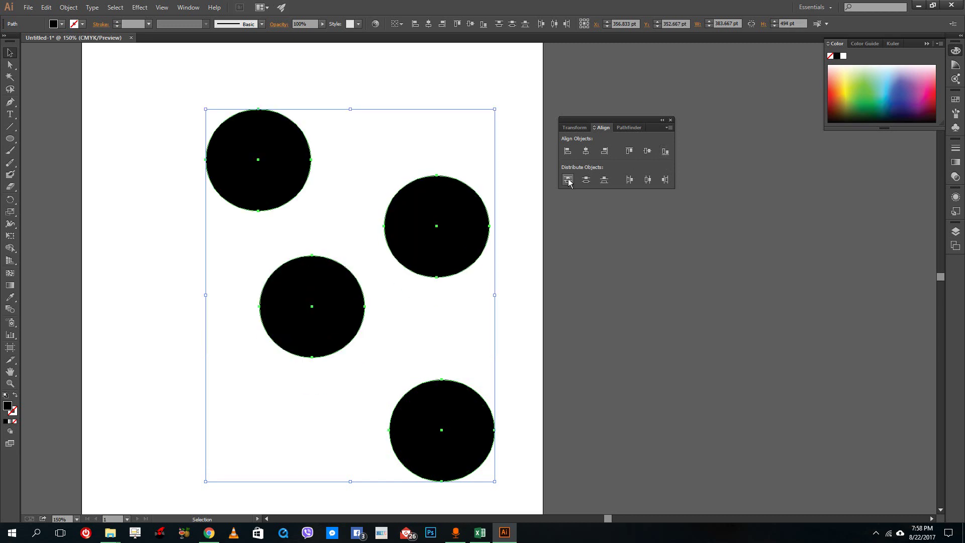
{"action": "left_click", "coordinate": [568, 181]}
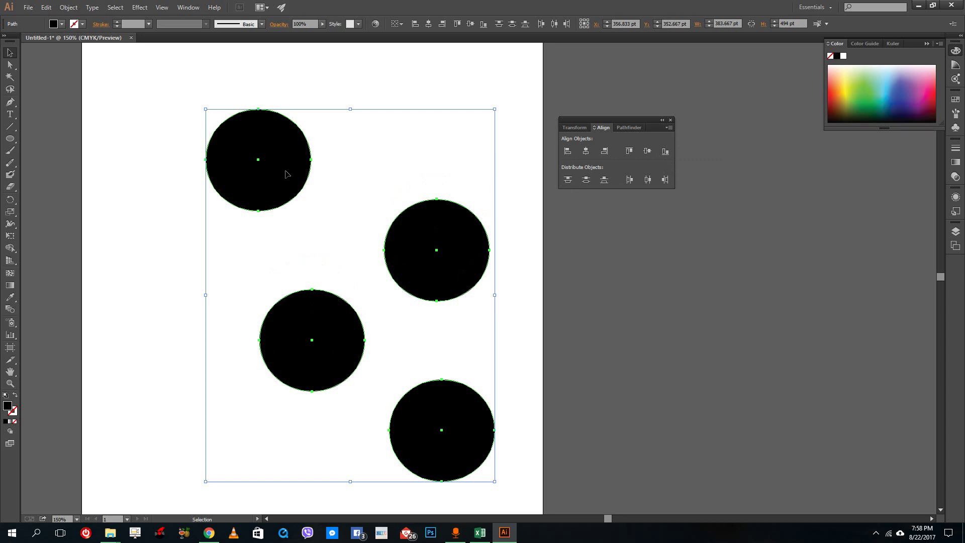
{"action": "key", "text": "ctrl+z"}
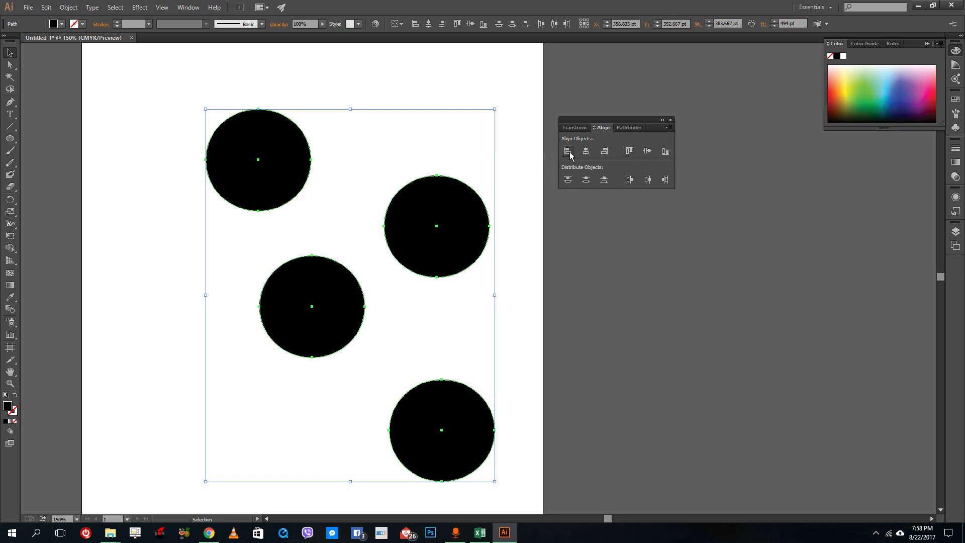
{"action": "left_click", "coordinate": [567, 151]}
{"action": "left_click", "coordinate": [567, 179]}
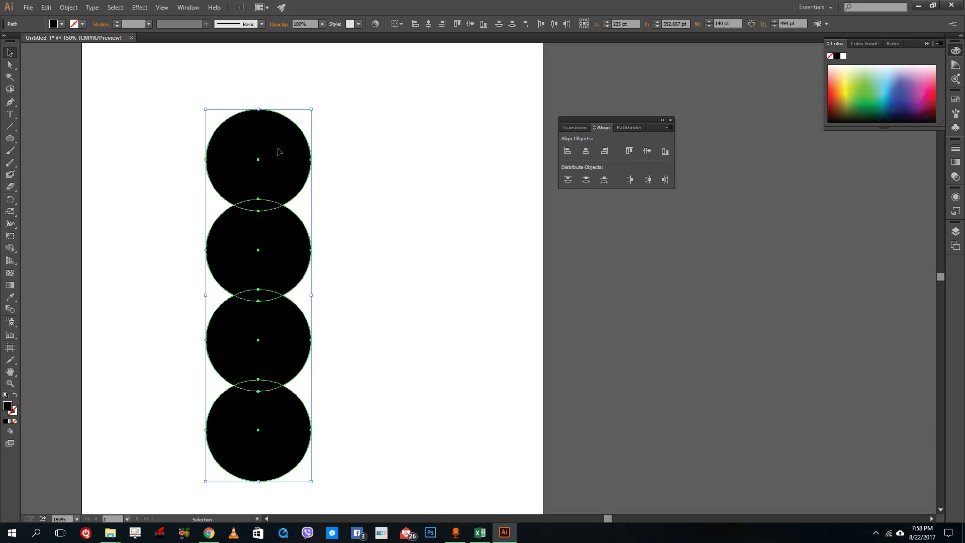
Set the bottom reference point, then select only the top circle
{"action": "left_click", "coordinate": [585, 27]}
{"action": "left_click", "coordinate": [342, 179]}
{"action": "left_click", "coordinate": [282, 148]}
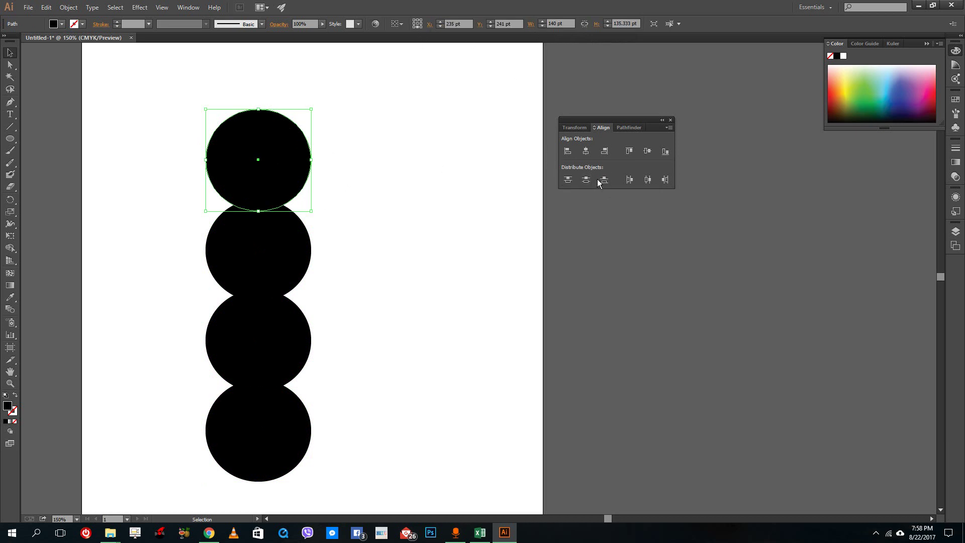
Draw three rounded rectangles of decreasing size to the right of the circles
{"action": "left_click", "coordinate": [10, 139]}
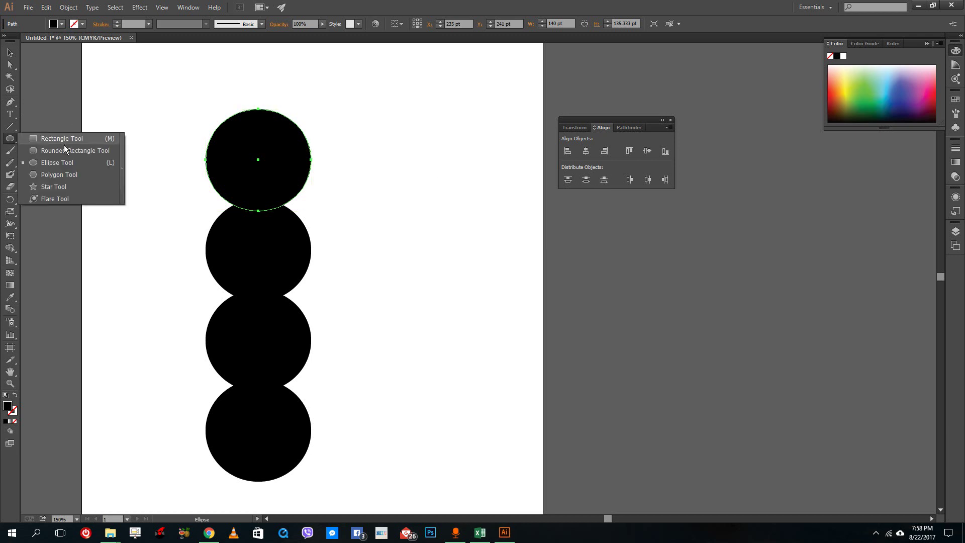
{"action": "left_click", "coordinate": [64, 151]}
{"action": "left_click_drag", "start_coordinate": [339, 126], "coordinate": [413, 204]}
{"action": "left_click_drag", "start_coordinate": [362, 228], "coordinate": [436, 314]}
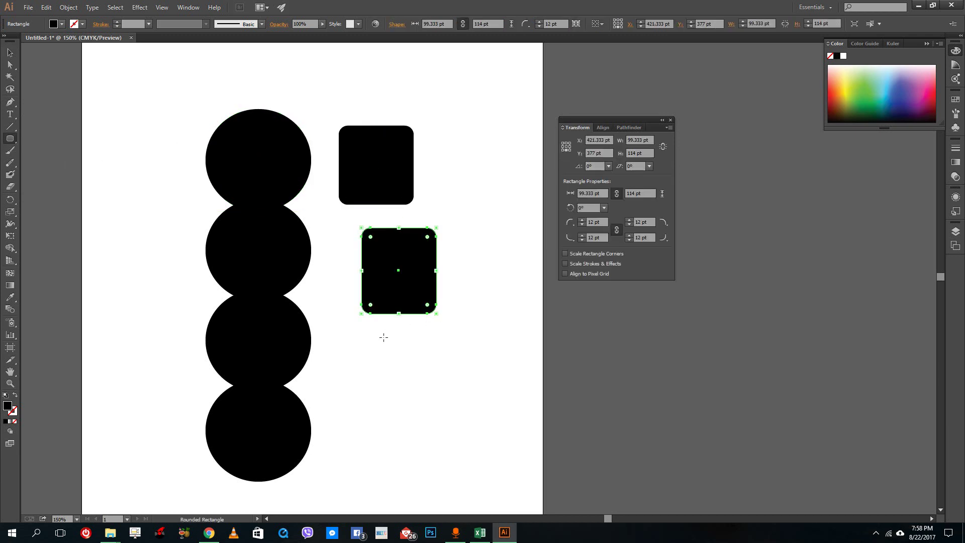
{"action": "left_click_drag", "start_coordinate": [371, 359], "coordinate": [429, 400]}
Select the three rectangles and align them by their left edges in the Align panel
{"action": "left_click", "coordinate": [10, 52]}
{"action": "left_click_drag", "start_coordinate": [427, 105], "coordinate": [389, 410]}
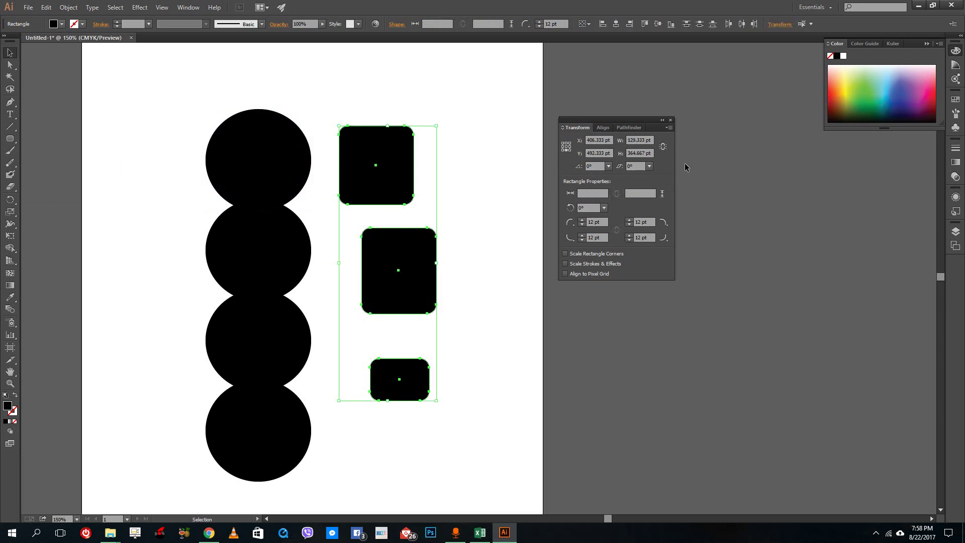
{"action": "left_click", "coordinate": [199, 9]}
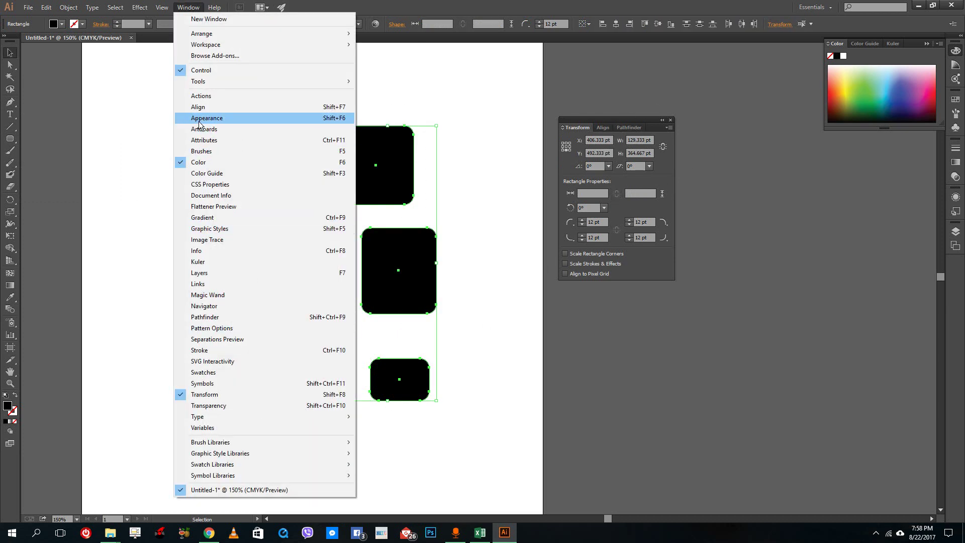
{"action": "left_click", "coordinate": [225, 106]}
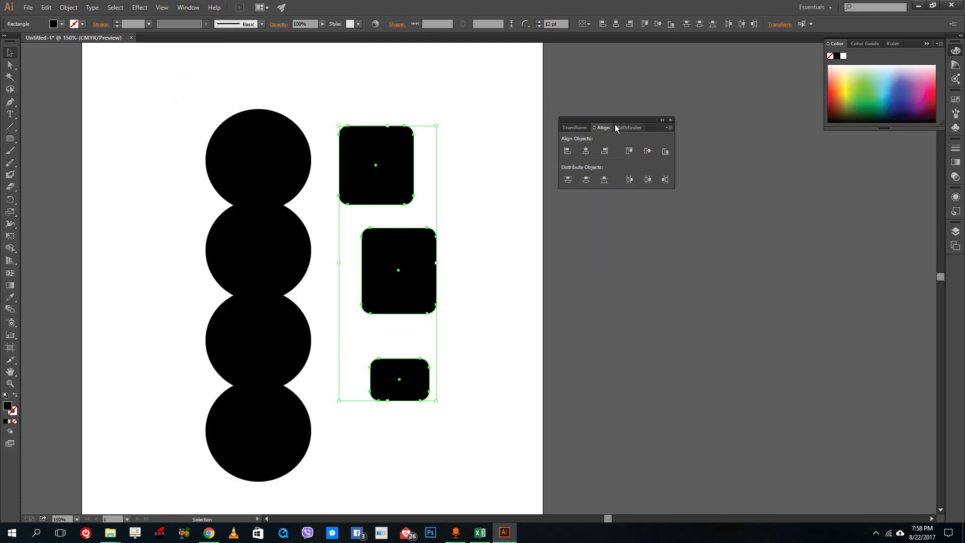
{"action": "left_click", "coordinate": [568, 150]}
Try vertical distribute by bottom, centre and top edges on the rectangles
{"action": "left_click", "coordinate": [604, 180]}
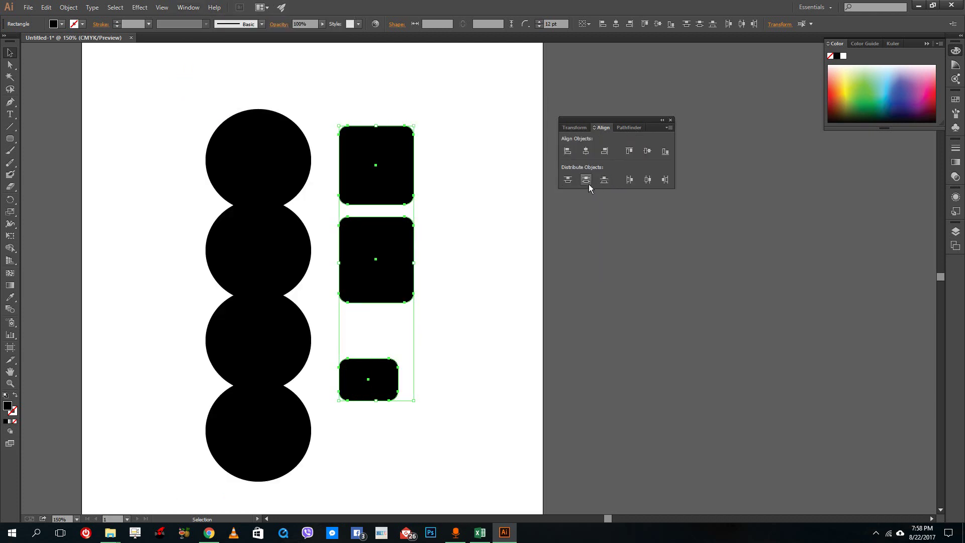
{"action": "left_click", "coordinate": [589, 184]}
{"action": "left_click", "coordinate": [568, 181]}
{"action": "left_click", "coordinate": [583, 182]}
{"action": "left_click", "coordinate": [568, 182]}
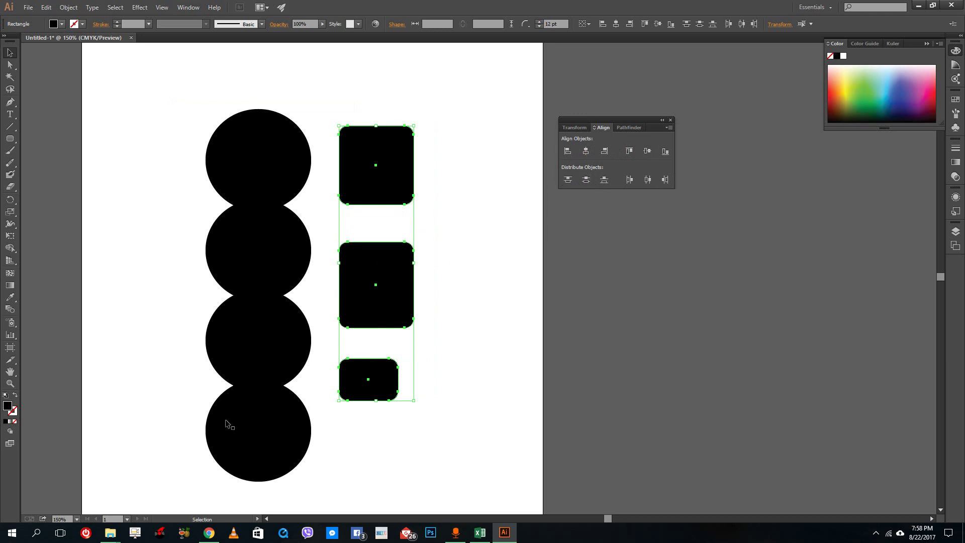
{"action": "left_click", "coordinate": [568, 180]}
{"action": "left_click", "coordinate": [586, 181]}
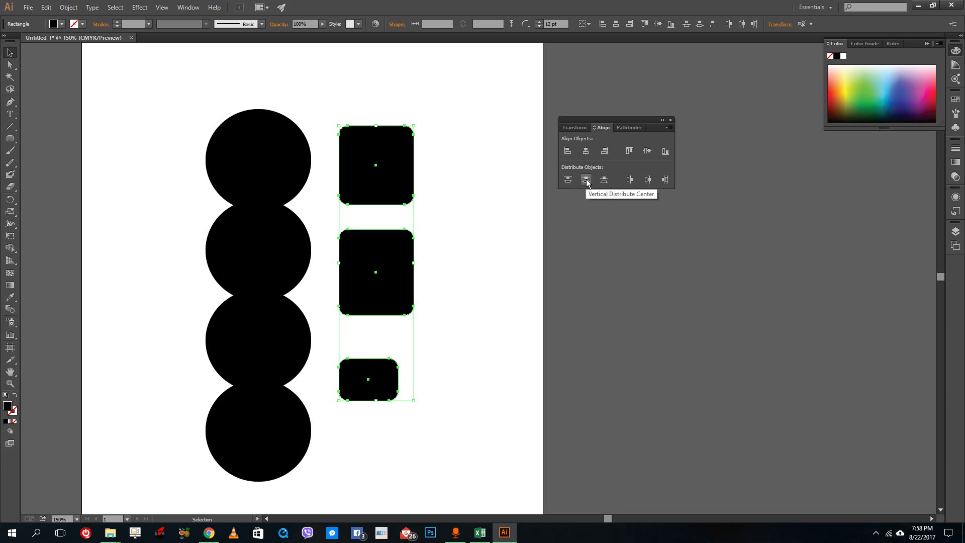
{"action": "left_click", "coordinate": [603, 180]}
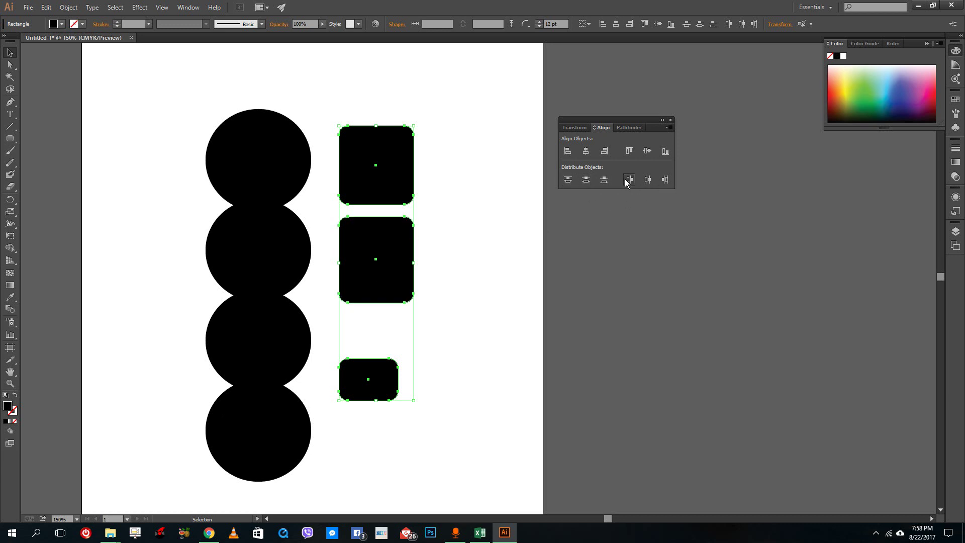
Try horizontal distribute by centre, right and left edges, then deselect everything
{"action": "left_click", "coordinate": [647, 180]}
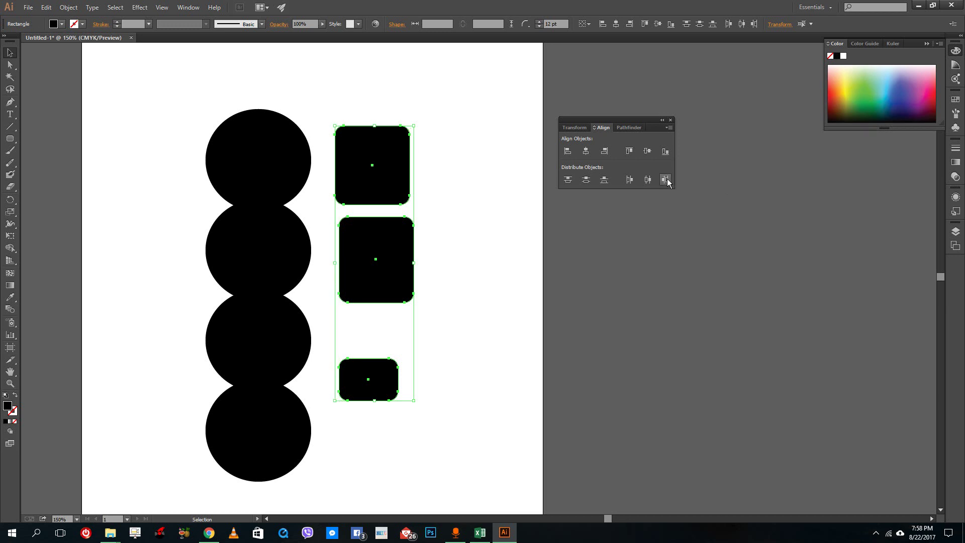
{"action": "left_click", "coordinate": [665, 180]}
{"action": "key", "text": "ctrl+z"}
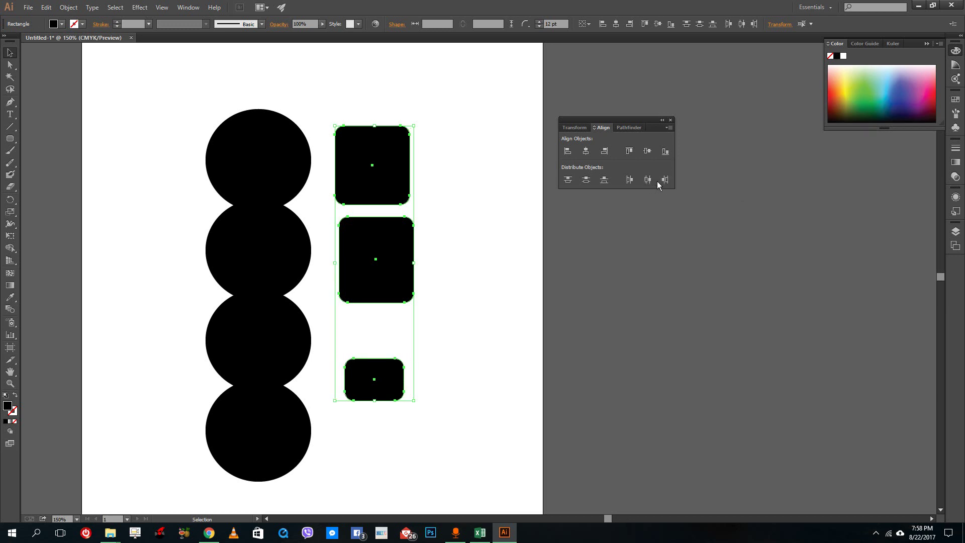
{"action": "left_click", "coordinate": [629, 180]}
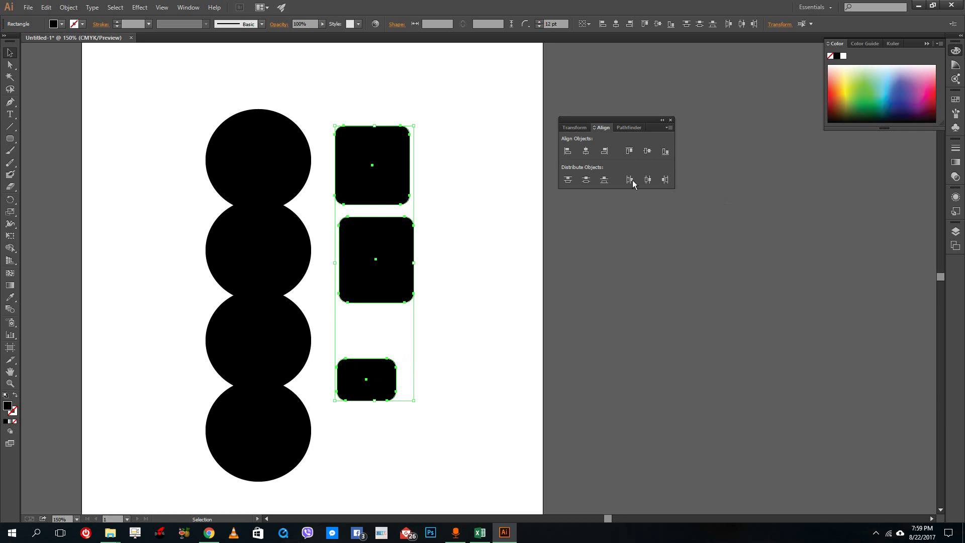
{"action": "key", "text": "ctrl+shift+a"}
Widen the top rectangle to the right and shift the middle and small rectangles rightward
{"action": "left_click", "coordinate": [372, 174]}
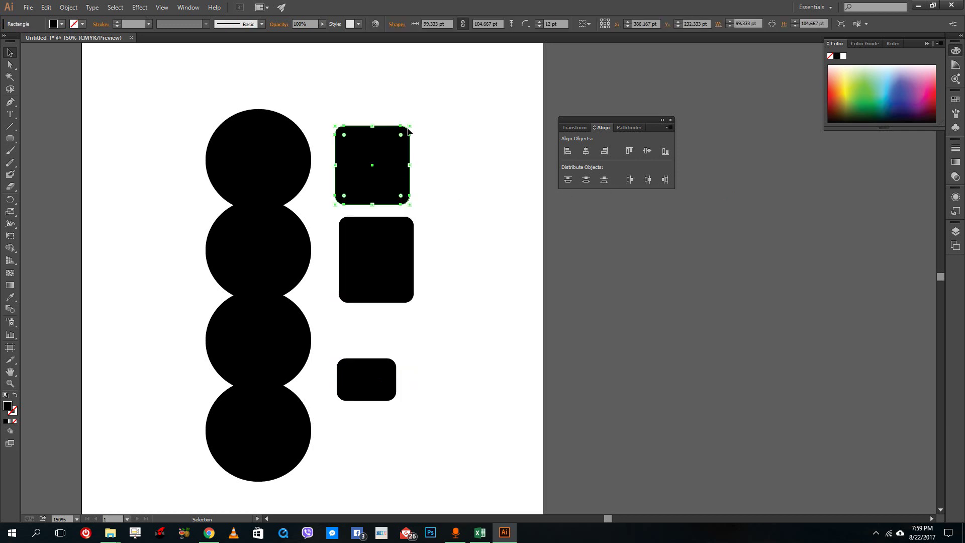
{"action": "left_click_drag", "start_coordinate": [410, 127], "coordinate": [505, 107]}
{"action": "left_click", "coordinate": [369, 269]}
{"action": "left_click_drag", "start_coordinate": [369, 269], "coordinate": [411, 267]}
{"action": "left_click_drag", "start_coordinate": [374, 364], "coordinate": [406, 354]}
{"action": "left_click", "coordinate": [480, 377]}
Select all three rectangles and test left-edge distribute, left align and centre distribute
{"action": "left_click_drag", "start_coordinate": [539, 388], "coordinate": [477, 196]}
{"action": "left_click", "coordinate": [630, 180]}
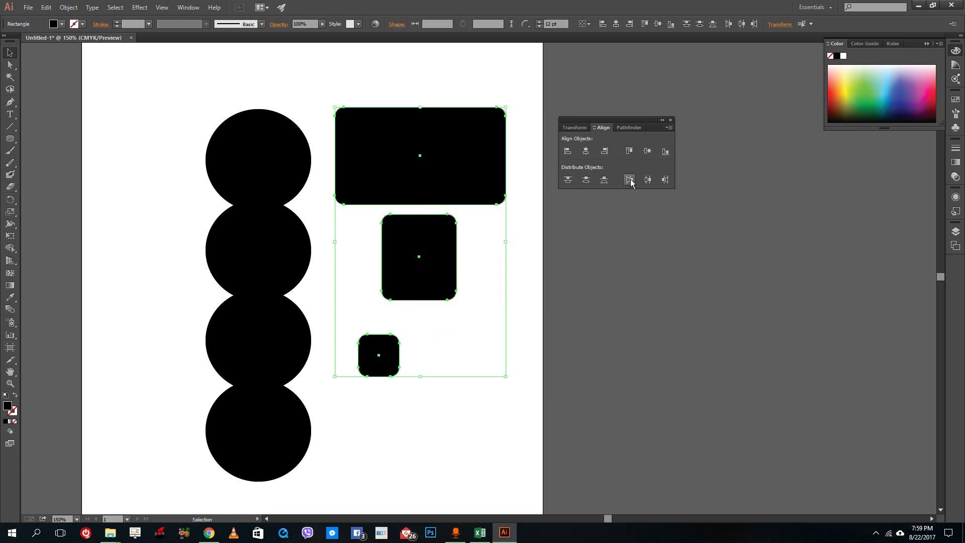
{"action": "left_click", "coordinate": [567, 151]}
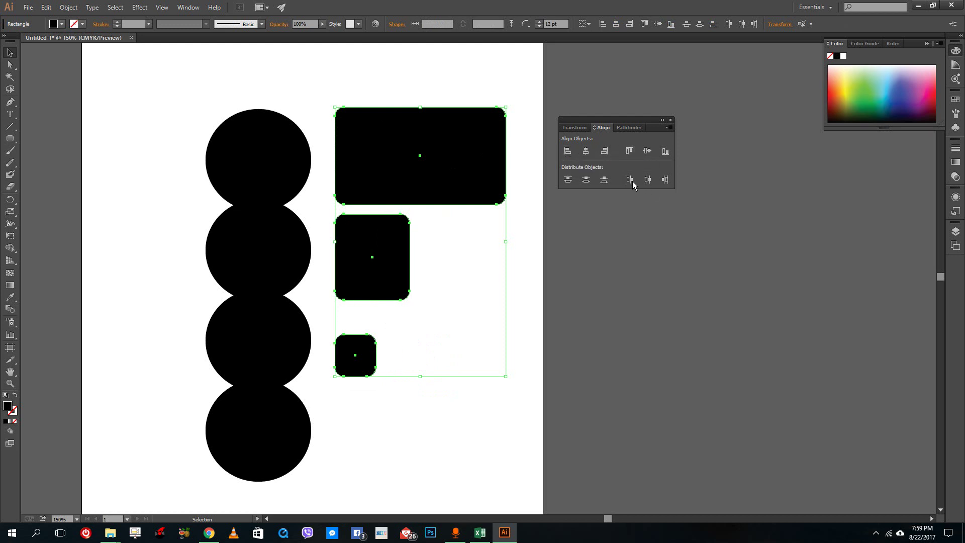
{"action": "left_click", "coordinate": [647, 180]}
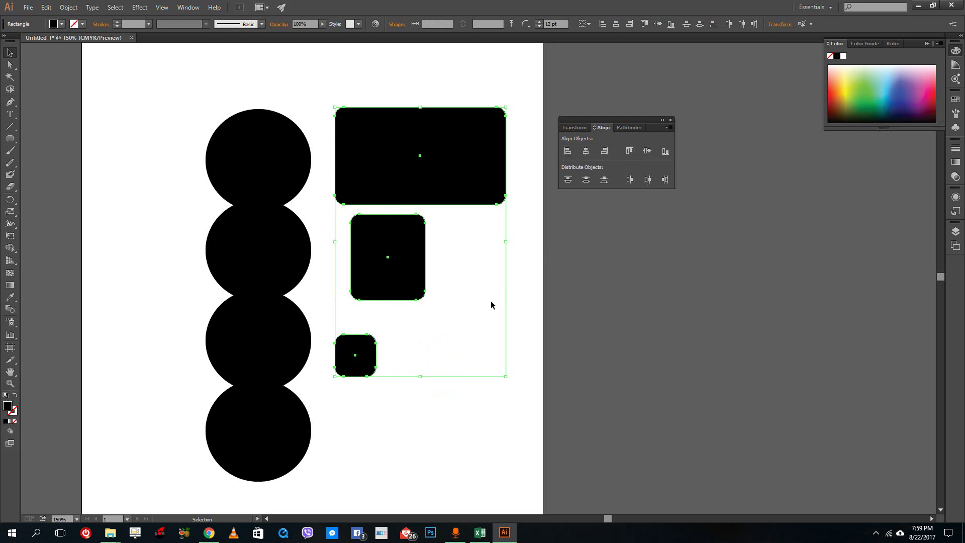
{"action": "left_click", "coordinate": [396, 394]}
Nudge the small rectangle right, try horizontal distribute options, then centre all three horizontally
{"action": "left_click_drag", "start_coordinate": [360, 365], "coordinate": [378, 365]}
{"action": "left_click_drag", "start_coordinate": [496, 385], "coordinate": [347, 161]}
{"action": "left_click", "coordinate": [647, 181]}
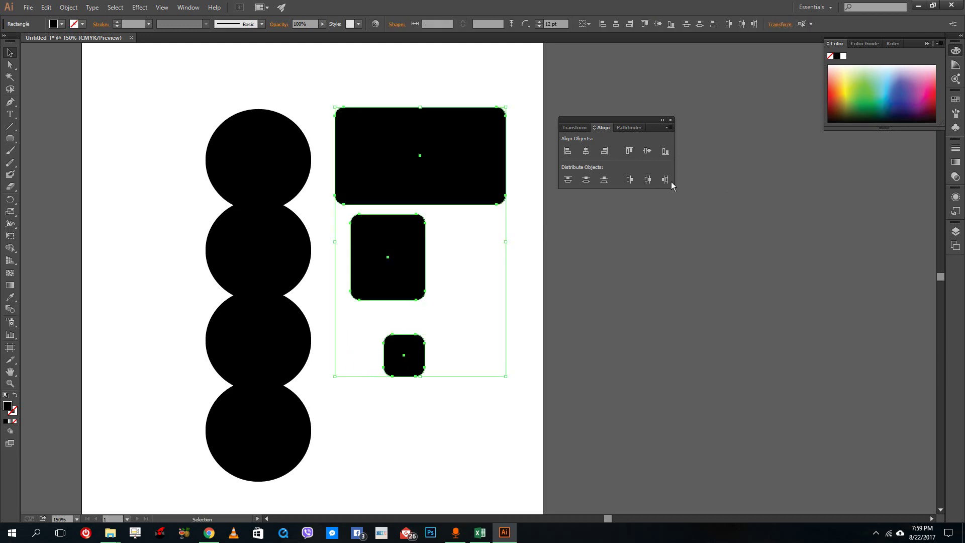
{"action": "left_click", "coordinate": [663, 181]}
{"action": "left_click", "coordinate": [647, 180]}
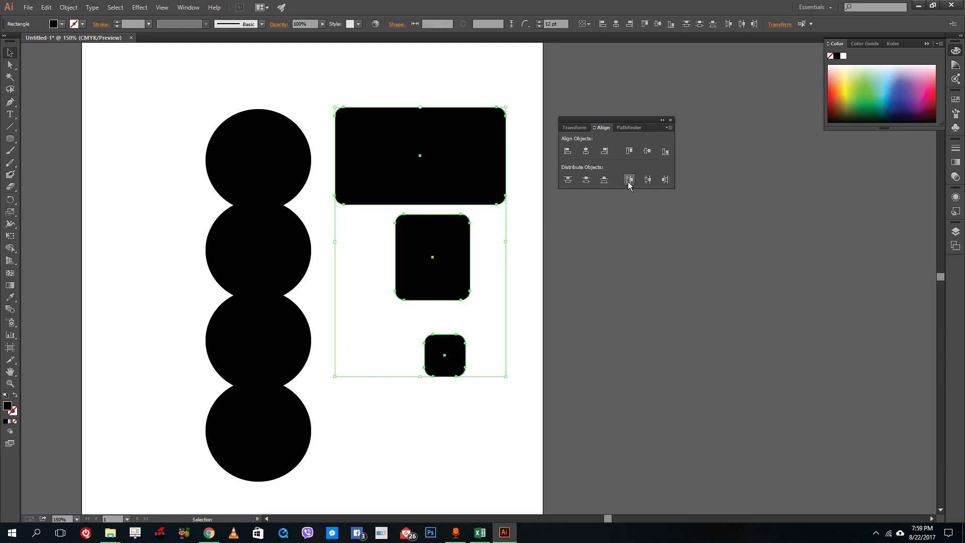
{"action": "left_click", "coordinate": [629, 180]}
{"action": "left_click", "coordinate": [647, 180]}
{"action": "left_click", "coordinate": [664, 179]}
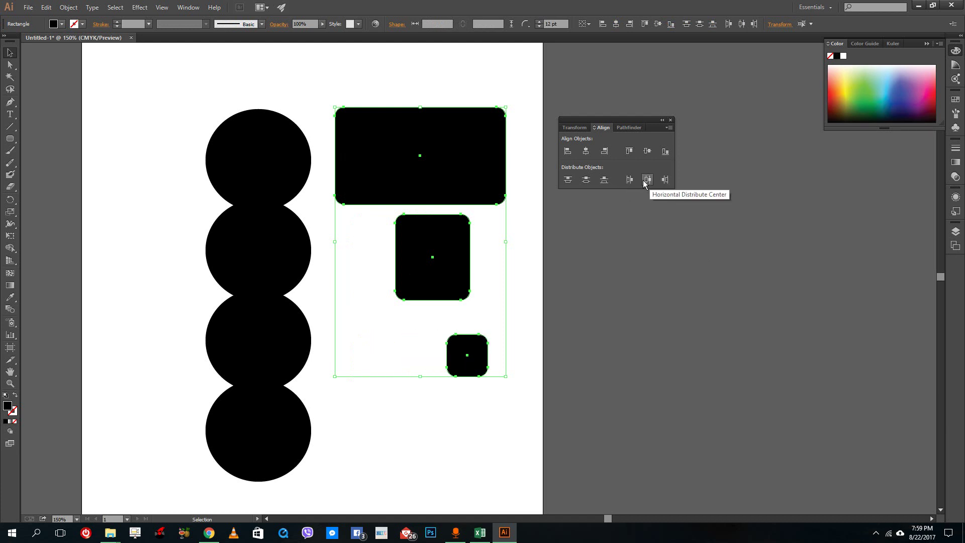
{"action": "left_click", "coordinate": [586, 151]}
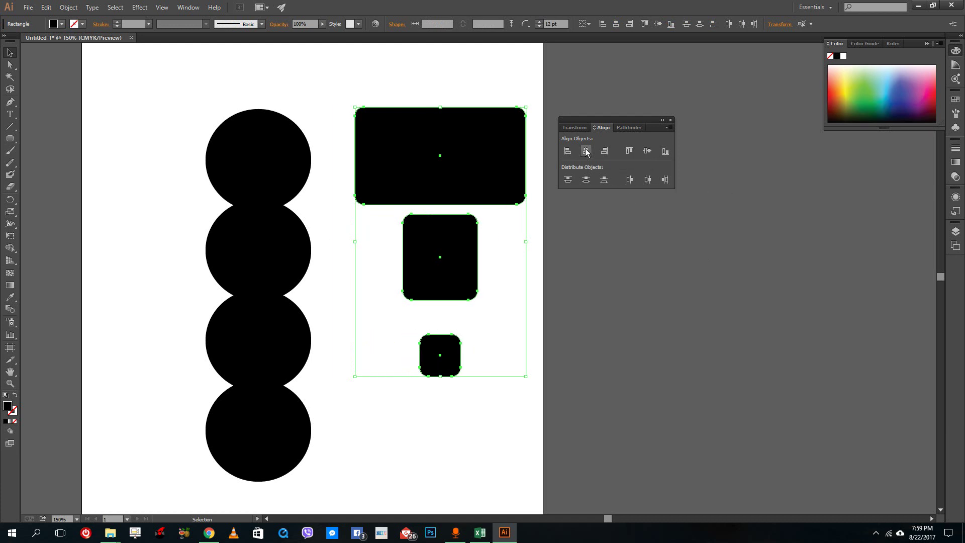